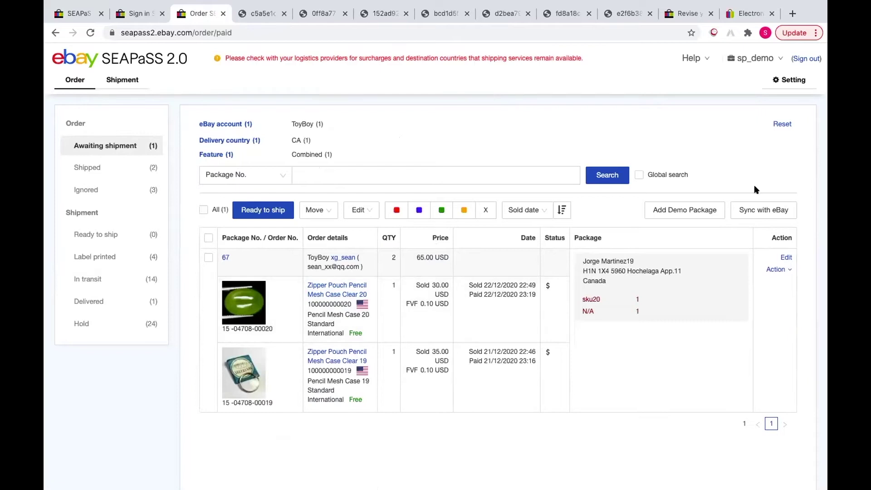
Move the two held packages for Pencil Mesh Case 34 and Pencil Mesh Case 29 out of Hold.
click(117, 254)
click(97, 323)
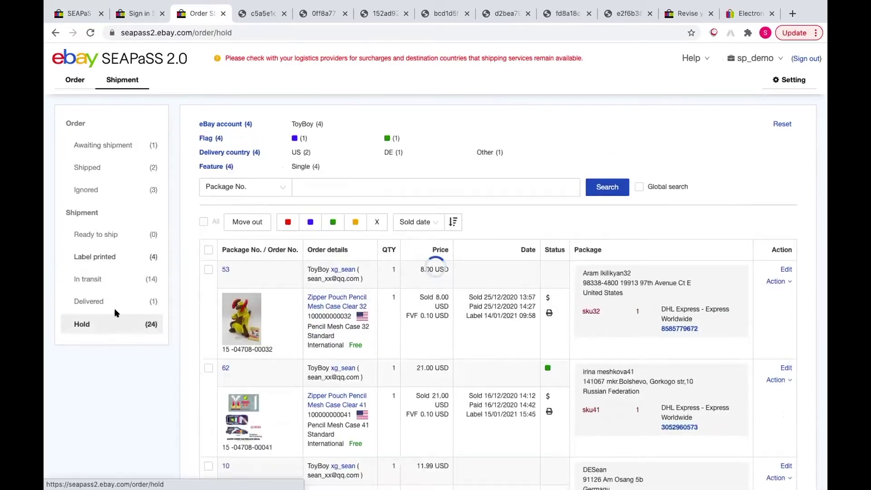
click(208, 282)
click(208, 375)
click(262, 234)
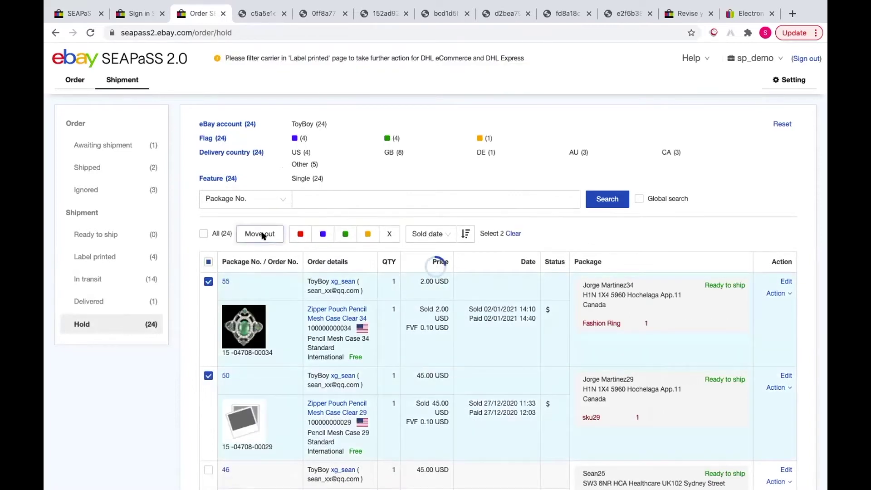
Open the details of the ready-to-ship Fashion Ring package and show its additional addresses.
click(105, 237)
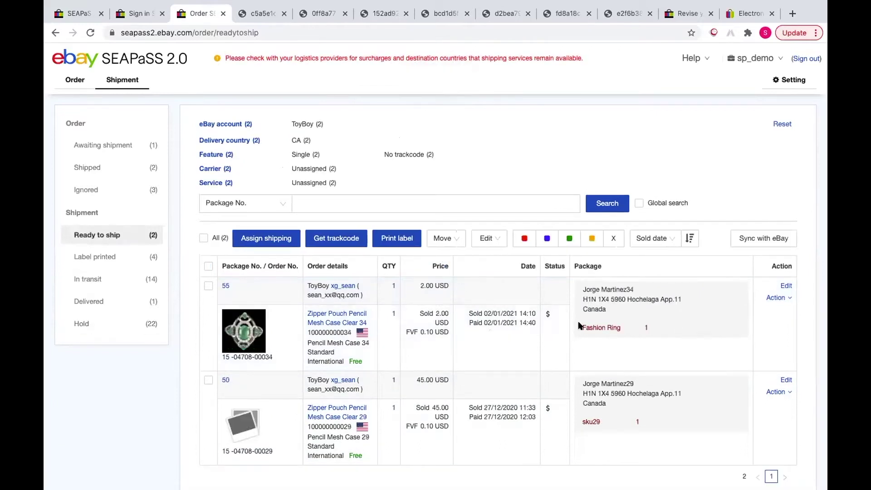
click(785, 285)
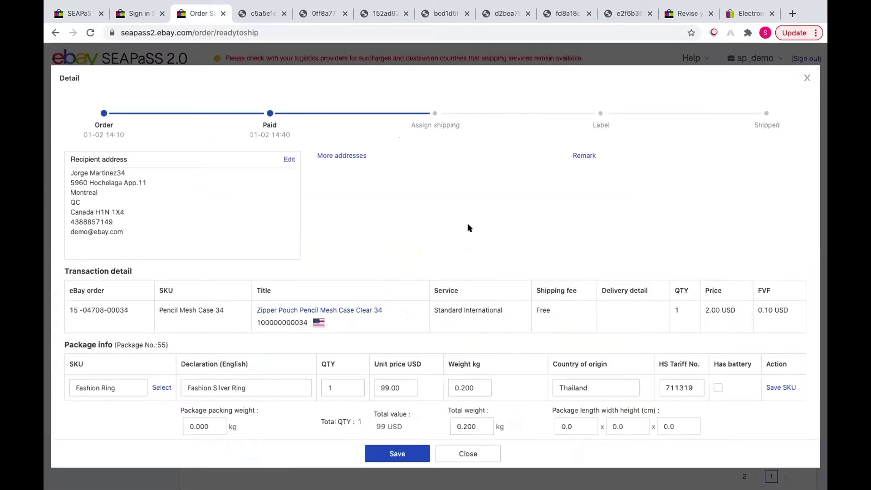
click(350, 155)
scroll(316, 240, down, 1)
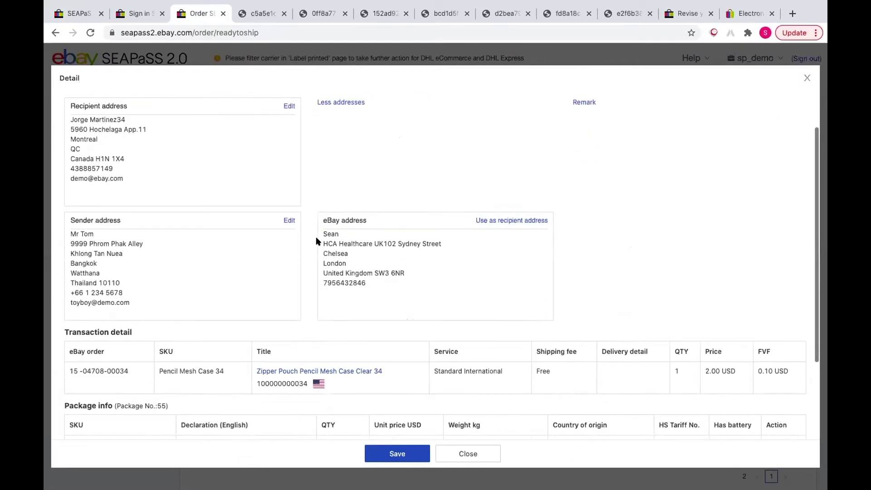
Clear the city and province from the Fashion Ring package's sender address, then save and close the package details.
click(288, 222)
click(344, 268)
double_click(344, 269)
key(BackSpace)
double_click(365, 244)
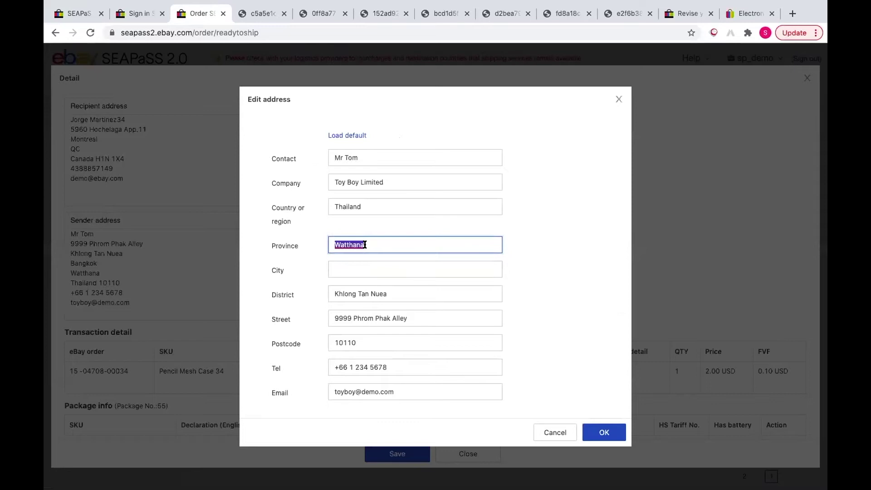
key(BackSpace)
click(605, 435)
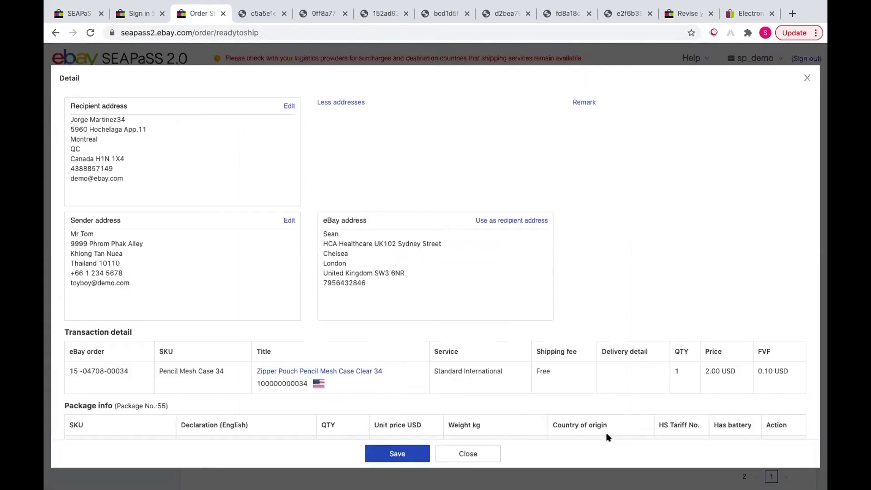
click(397, 454)
click(514, 281)
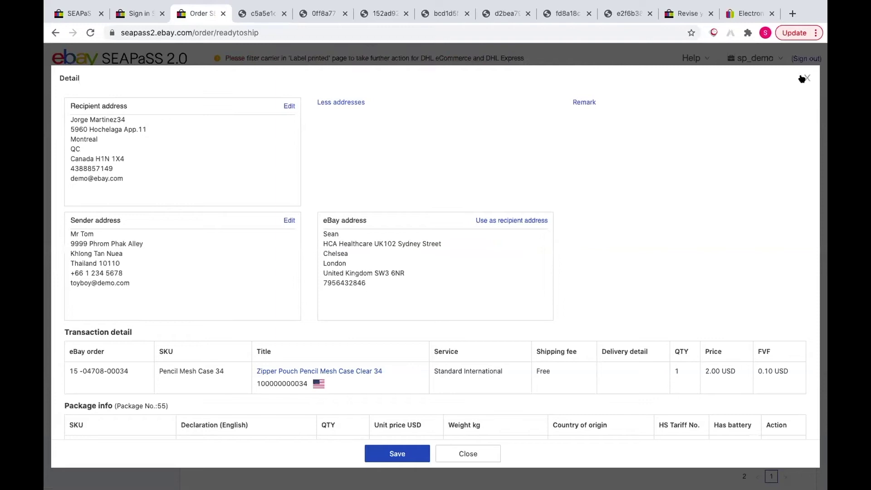
scroll(571, 239, down, 3)
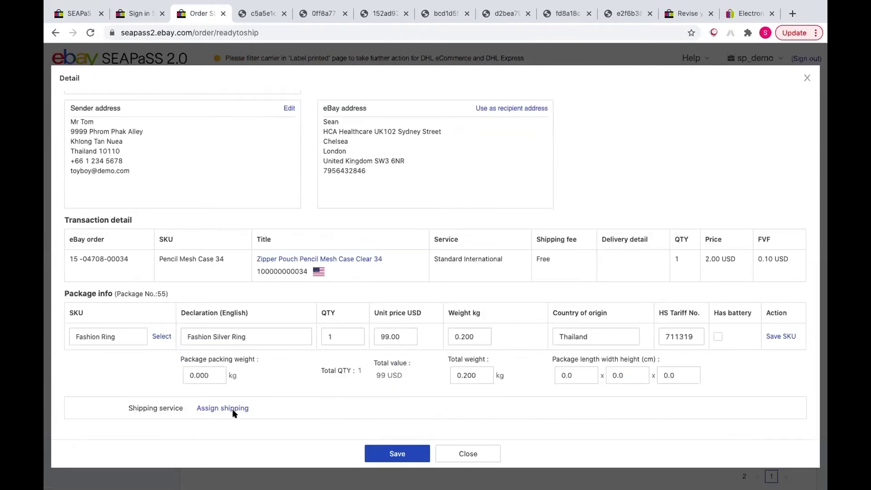
click(806, 78)
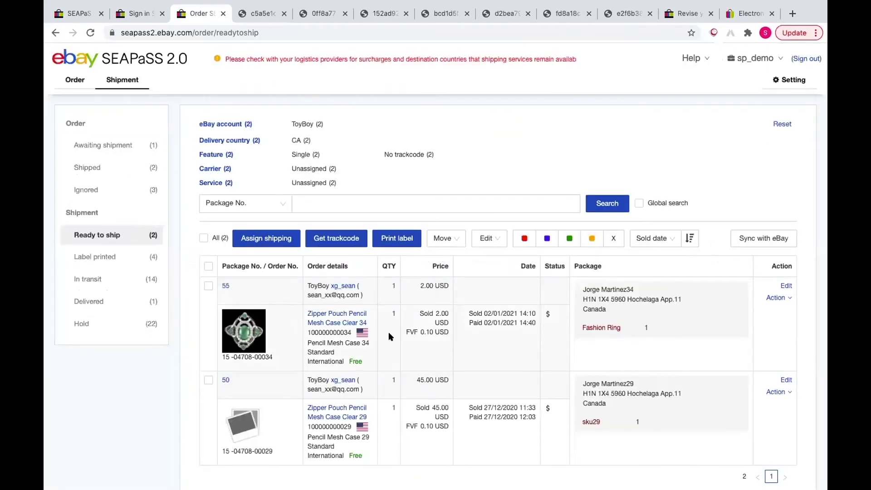
Assign the Thailand Post - EPacket service to the Fashion Ring package and get its trackcode.
click(208, 285)
click(267, 238)
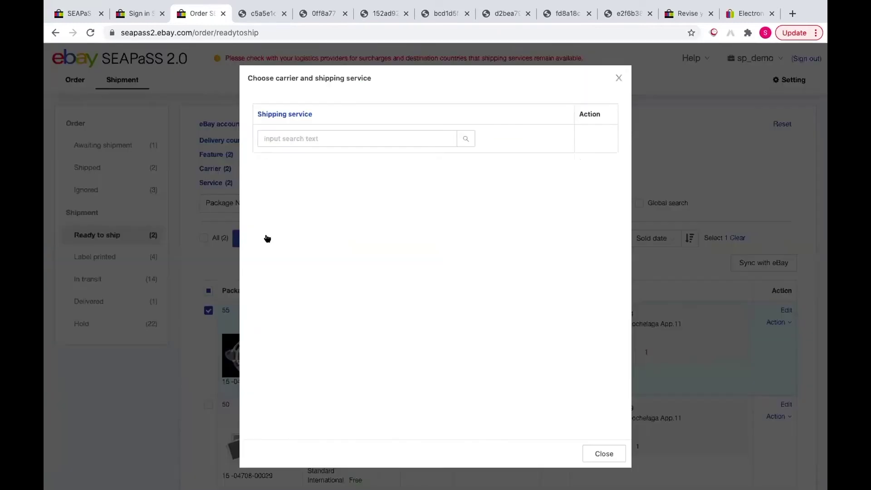
click(593, 179)
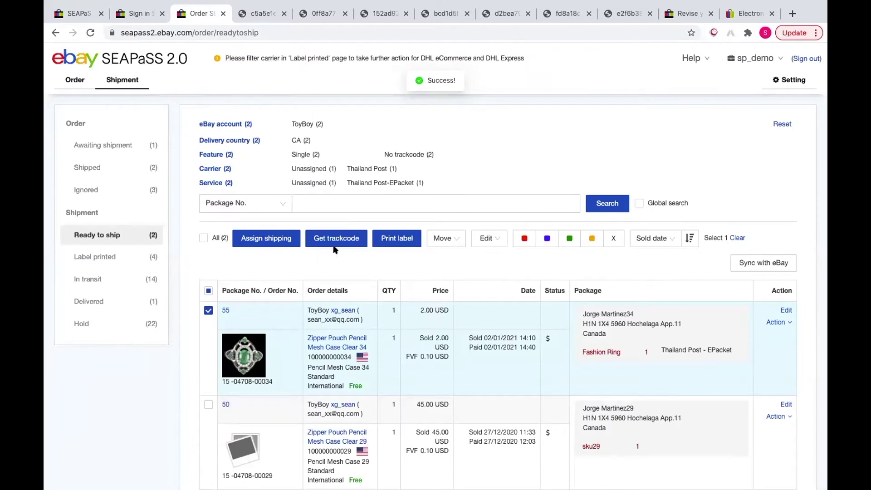
click(335, 243)
click(504, 279)
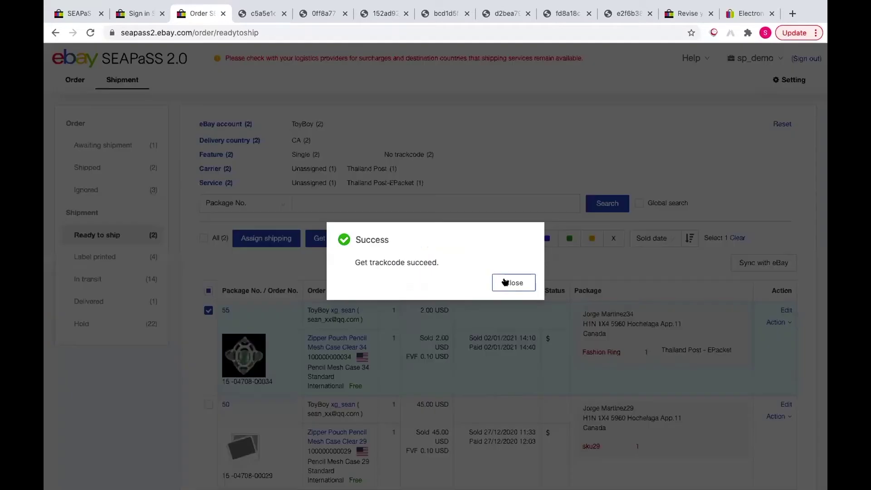
click(505, 282)
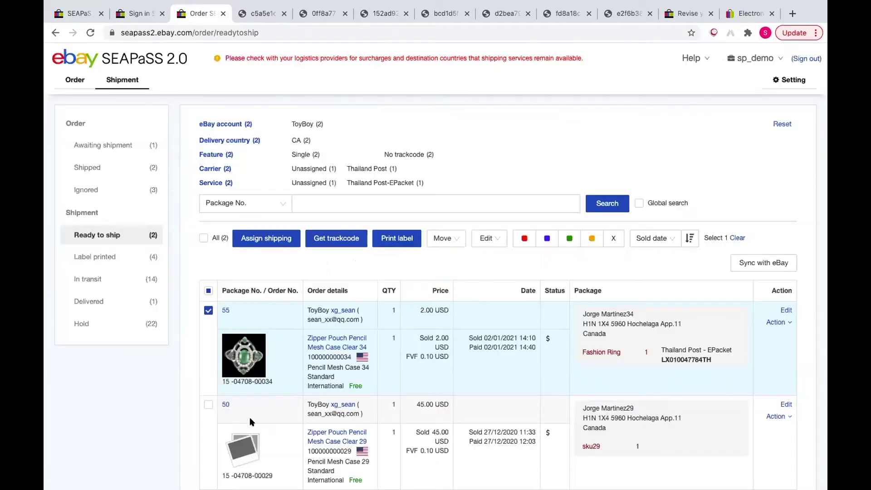
click(208, 404)
click(208, 310)
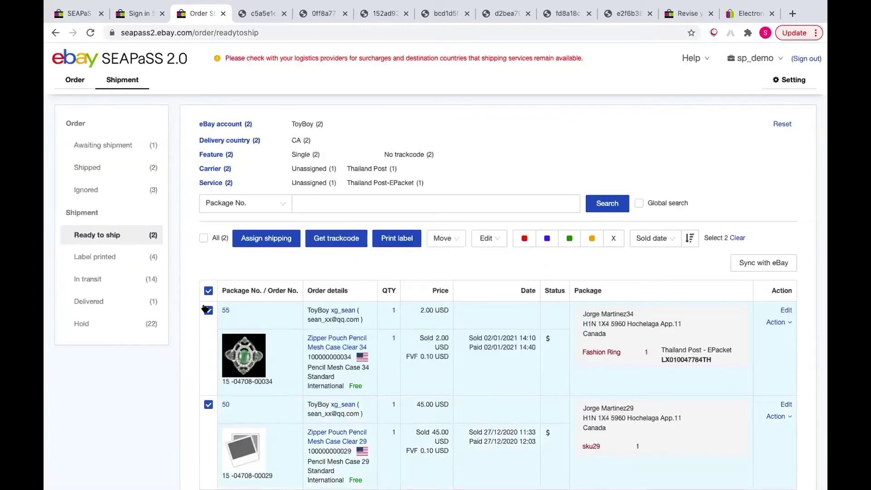
click(310, 239)
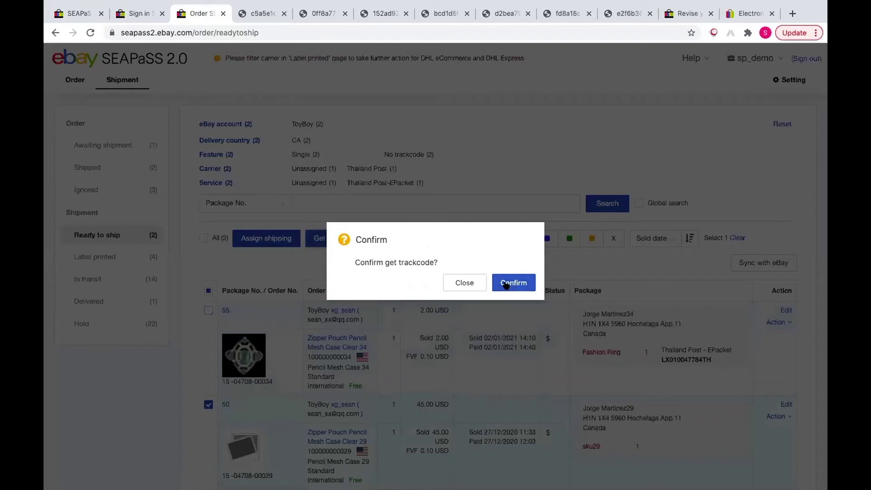
click(461, 282)
Clear the province, city and district from the sender address of the sku29 package.
click(785, 404)
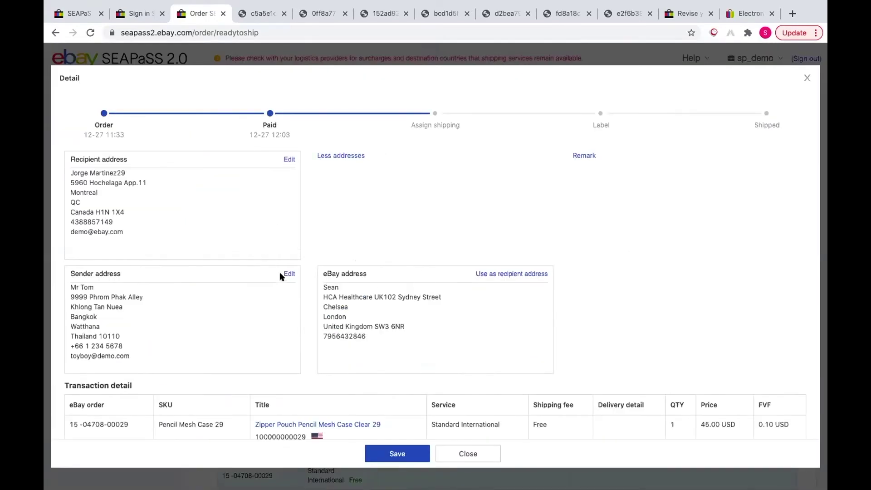
click(285, 271)
double_click(354, 234)
key(BackSpace)
double_click(347, 268)
key(BackSpace)
double_click(354, 293)
key(BackSpace)
click(589, 430)
Save the sku29 package details with the shortened sender address.
scroll(393, 326, down, 3)
scroll(394, 323, down, 1)
click(395, 453)
click(530, 284)
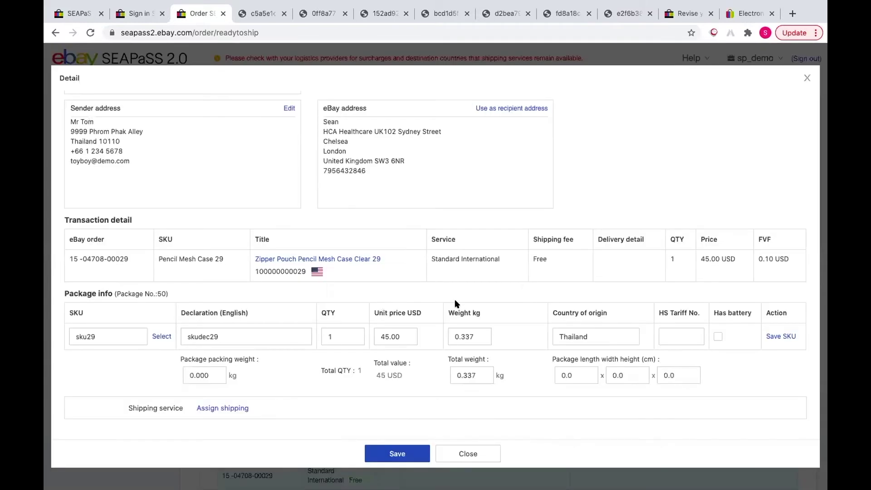
Assign DHL eCommerce - Packet International Standard to the sku29 package and try to get its trackcode.
click(229, 408)
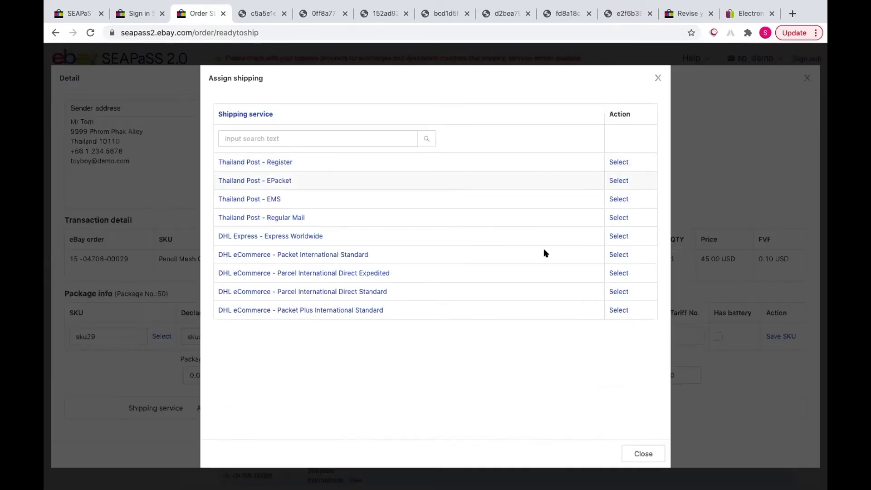
click(619, 255)
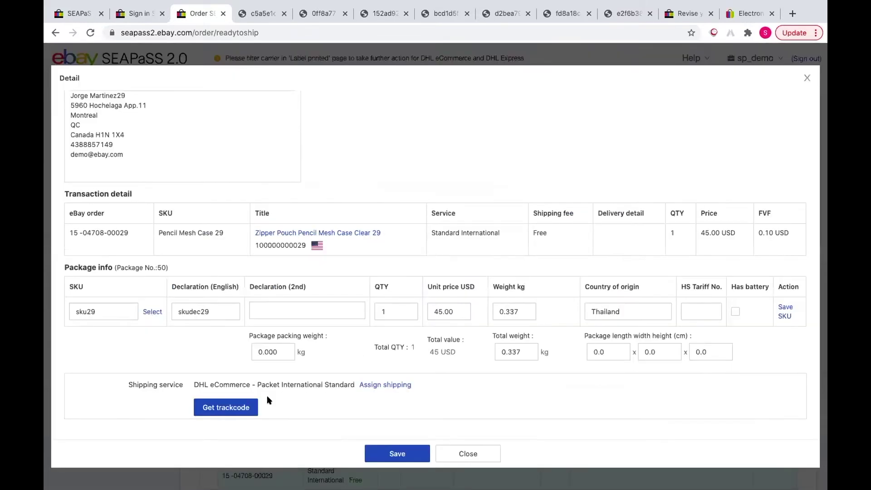
click(229, 410)
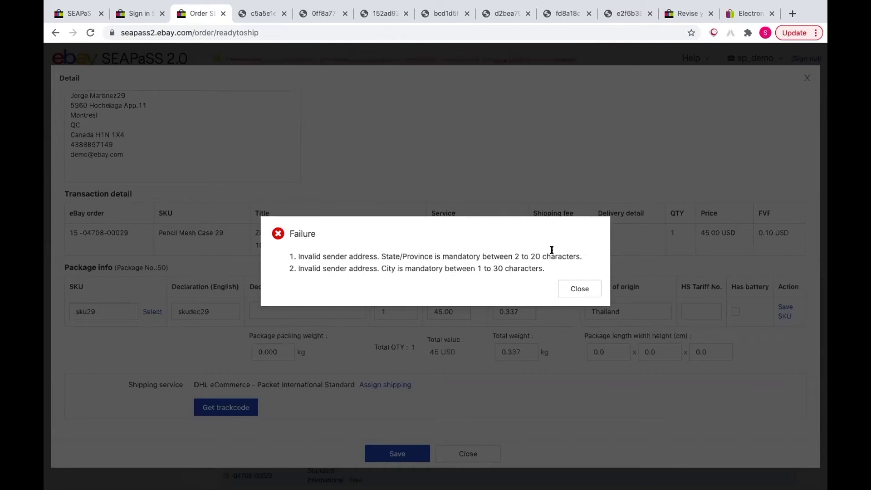
click(571, 286)
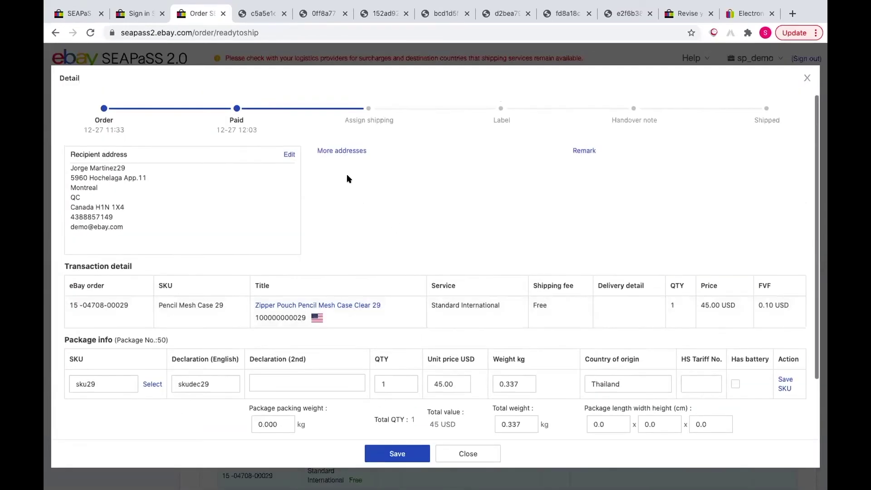
Check the province and city fields in the sku29 package's sender address, then close the details without changes.
click(350, 150)
scroll(352, 189, down, 1)
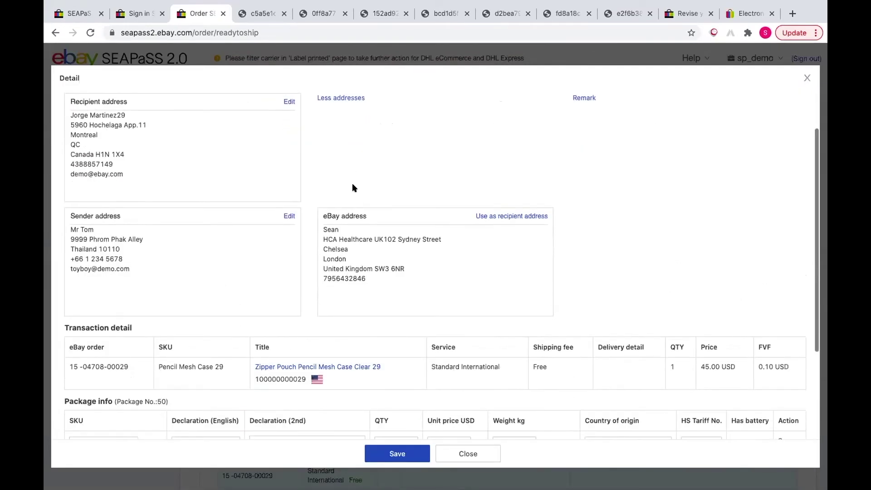
click(286, 220)
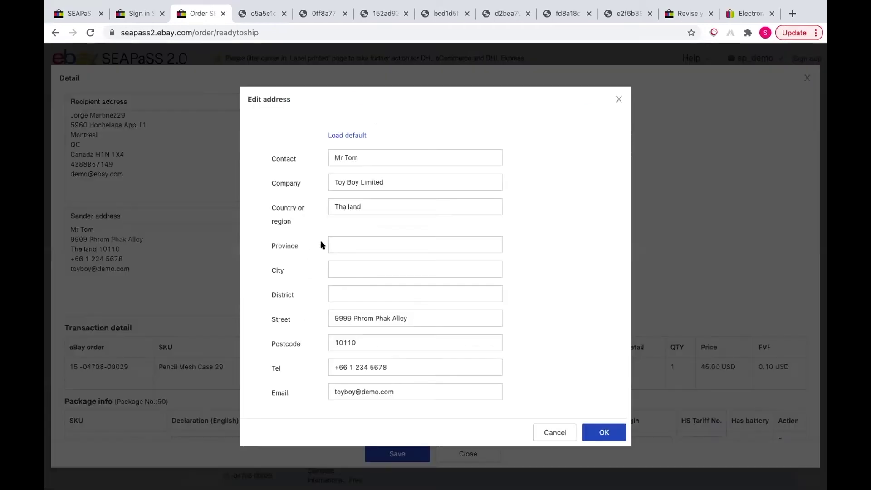
click(346, 241)
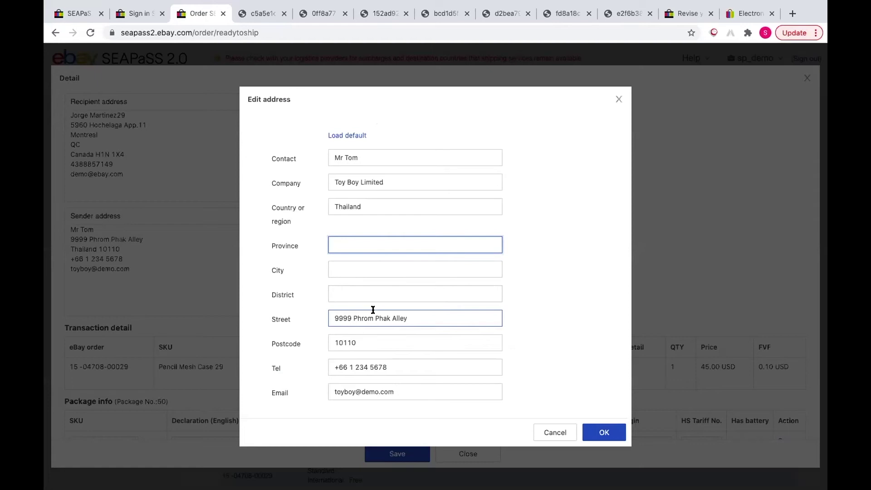
click(617, 99)
click(806, 78)
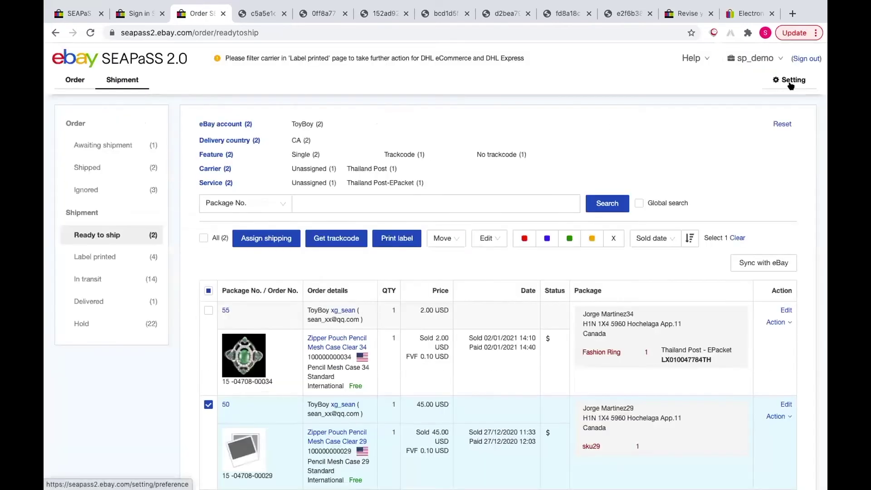
Review the ToyBoy account's default ship-from and return addresses in the settings and save them.
click(789, 85)
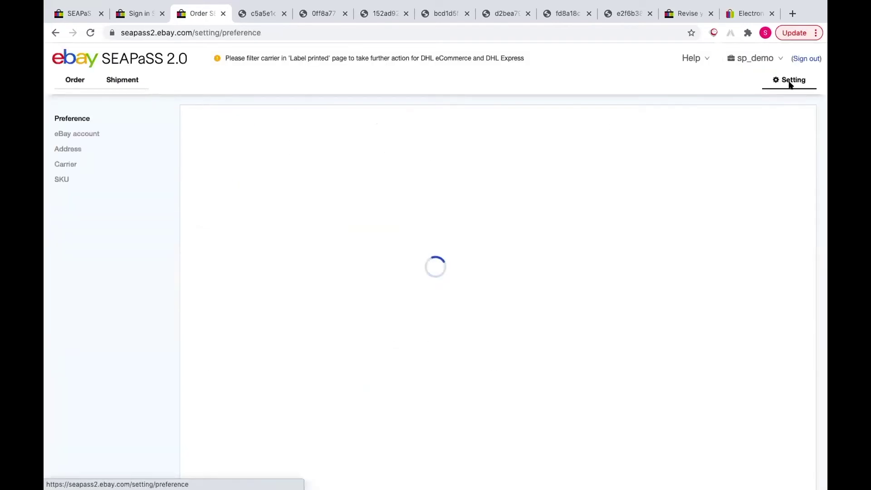
click(76, 152)
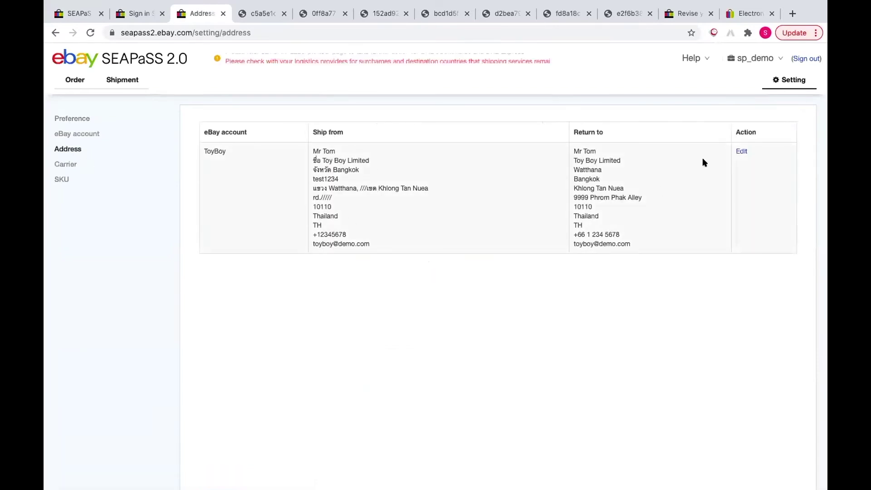
click(741, 151)
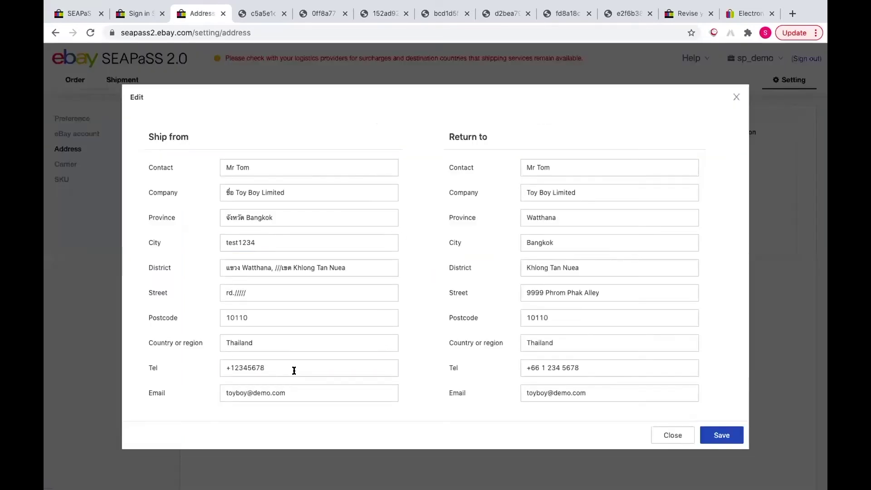
click(721, 434)
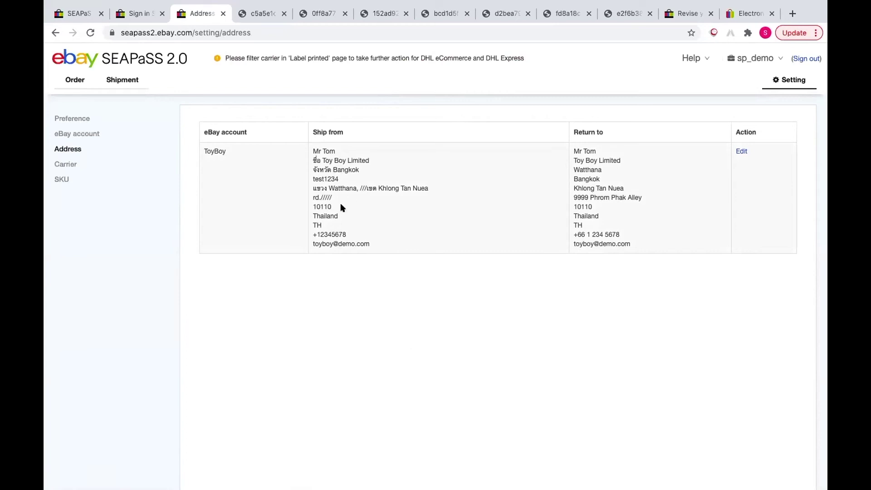
Open the sku29 package among the ready-to-ship orders and replace its sender address with the default address.
click(78, 81)
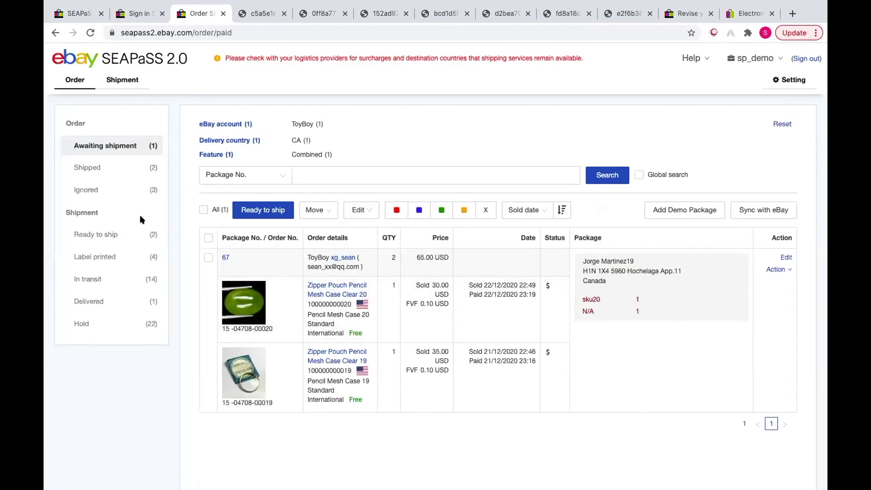
click(119, 234)
scroll(403, 350, down, 1)
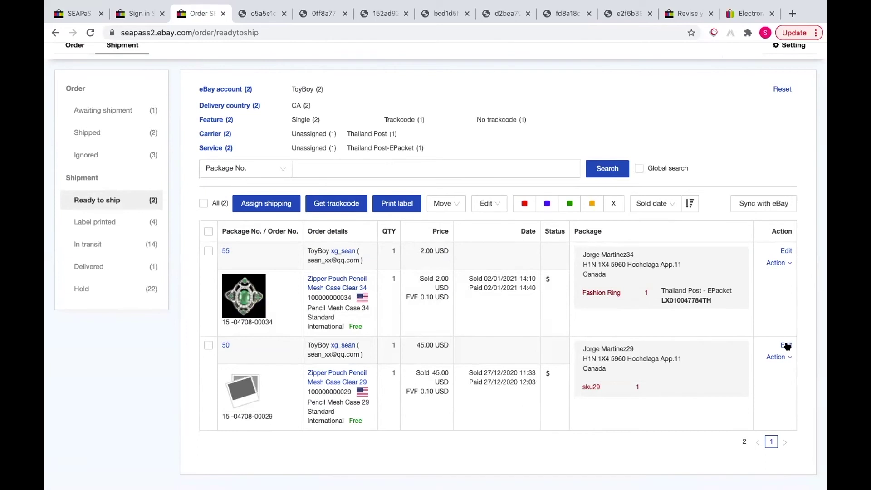
click(785, 346)
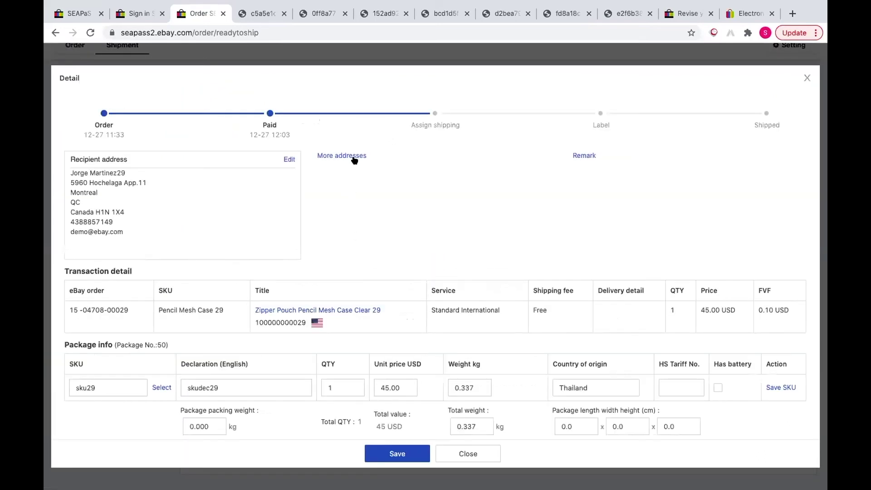
click(354, 157)
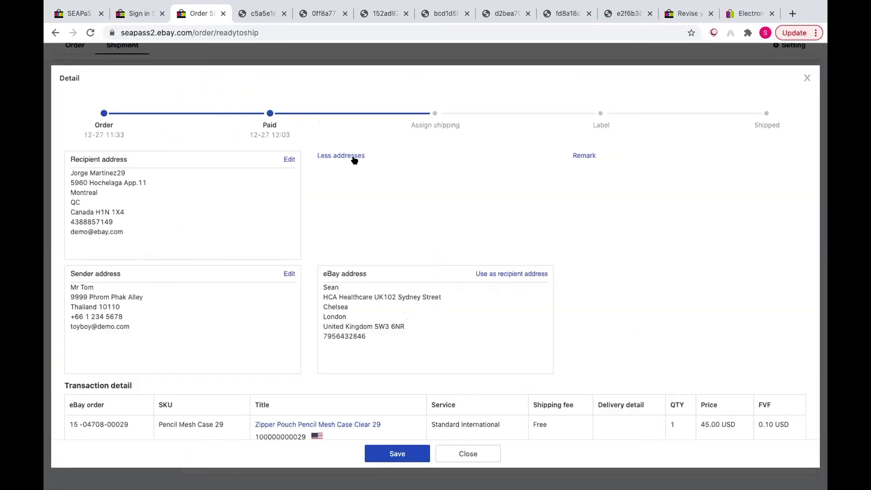
click(290, 273)
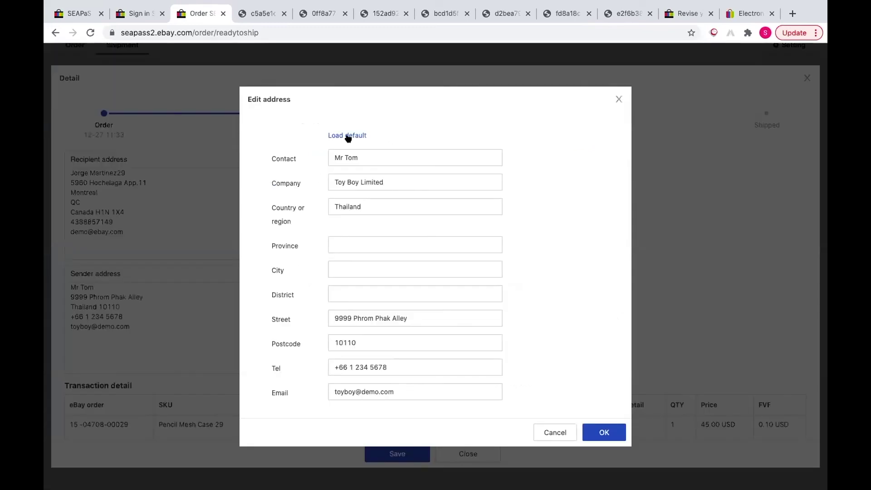
click(352, 136)
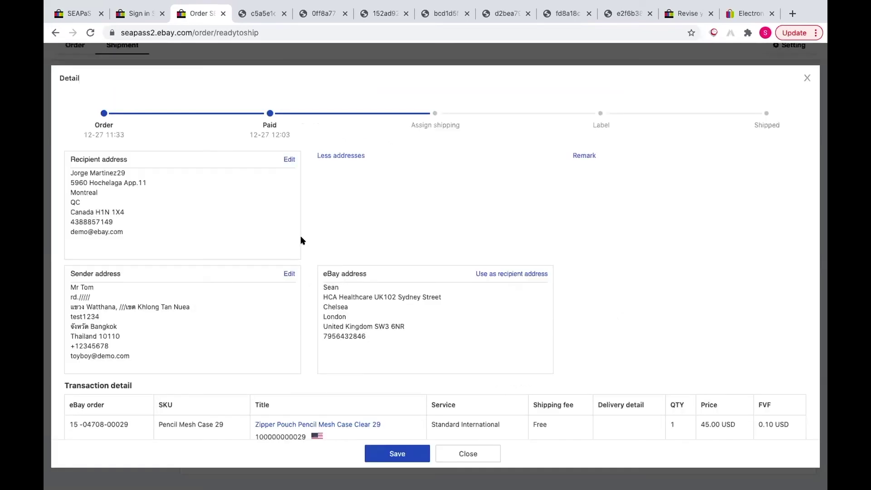
Check the fields of the loaded sender address, accept them and save the sku29 package details.
click(288, 273)
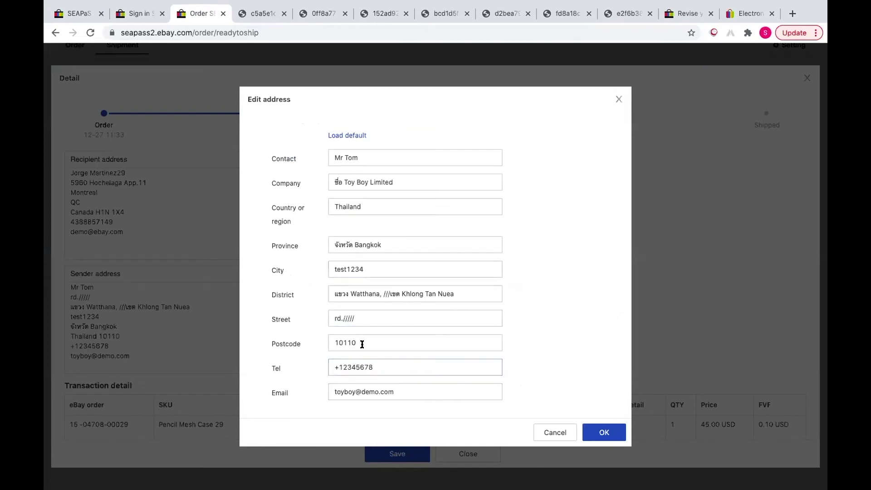
click(605, 428)
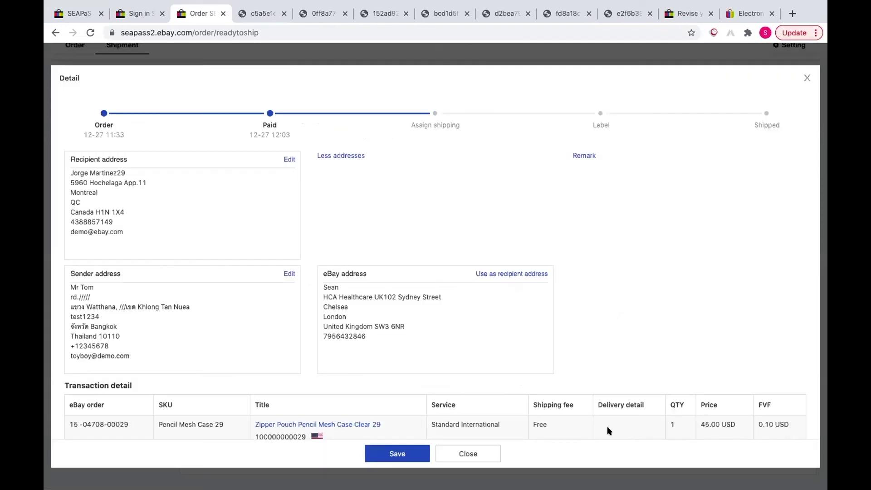
scroll(588, 388, down, 3)
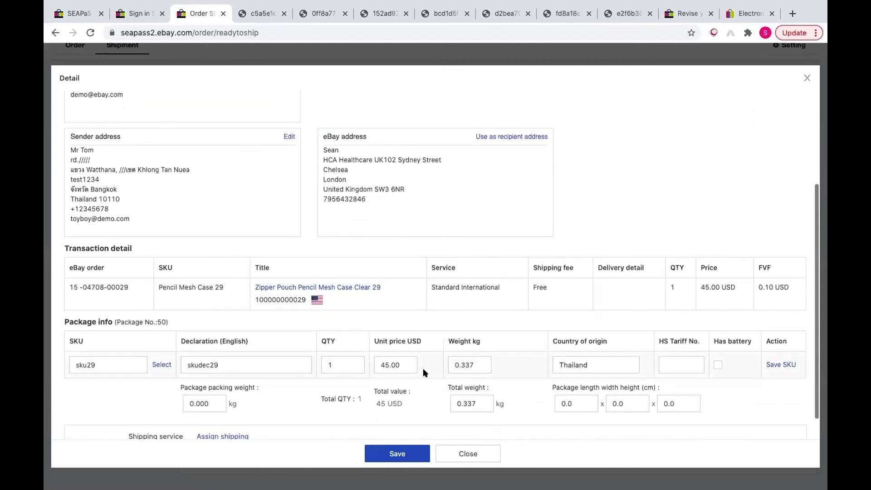
click(401, 452)
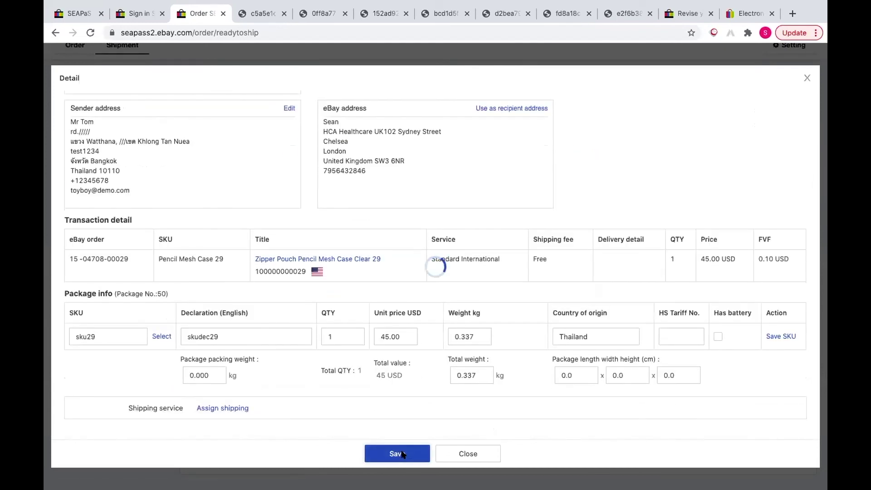
click(520, 285)
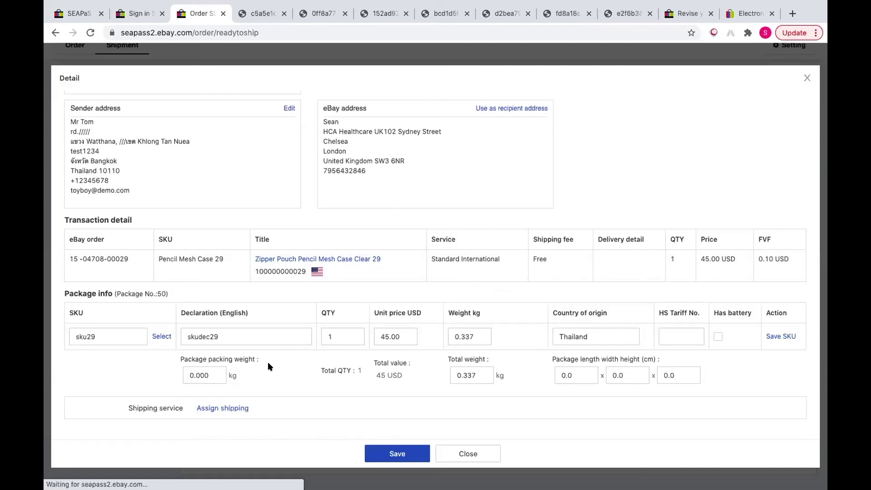
Assign DHL eCommerce - Packet International Standard to the sku29 package and get its trackcode.
click(239, 408)
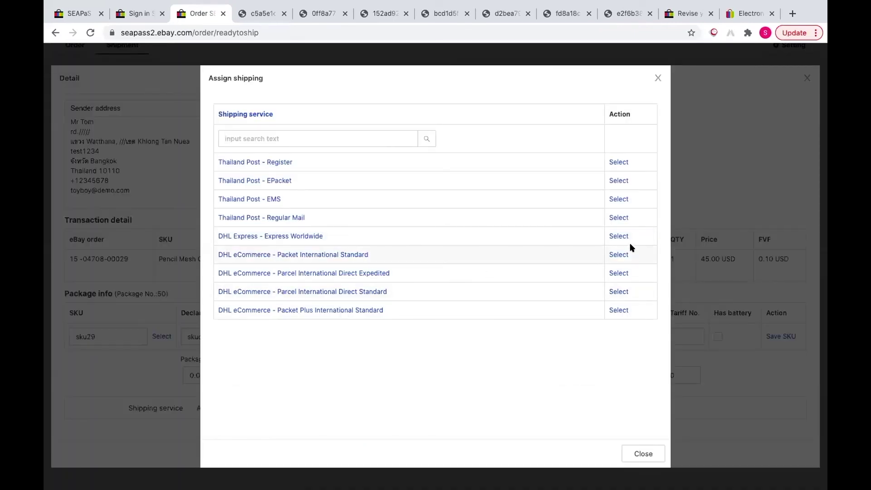
click(626, 255)
scroll(224, 227, up, 2)
scroll(222, 232, down, 1)
click(226, 407)
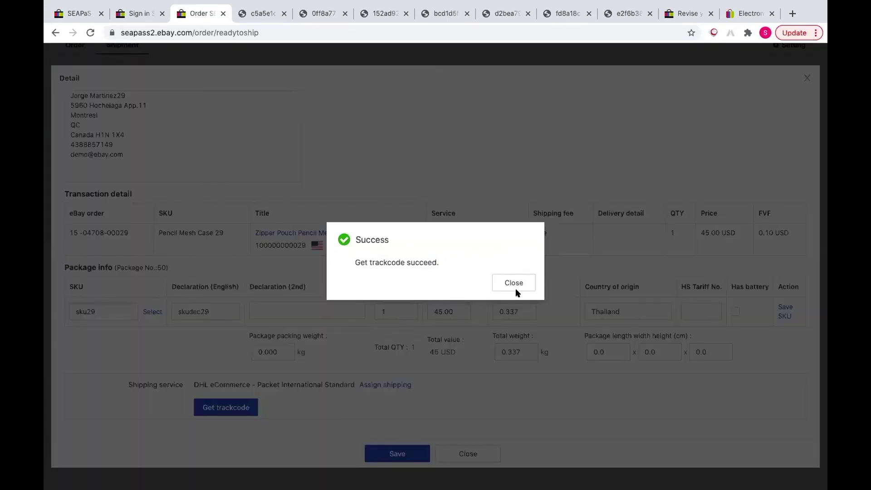
click(516, 289)
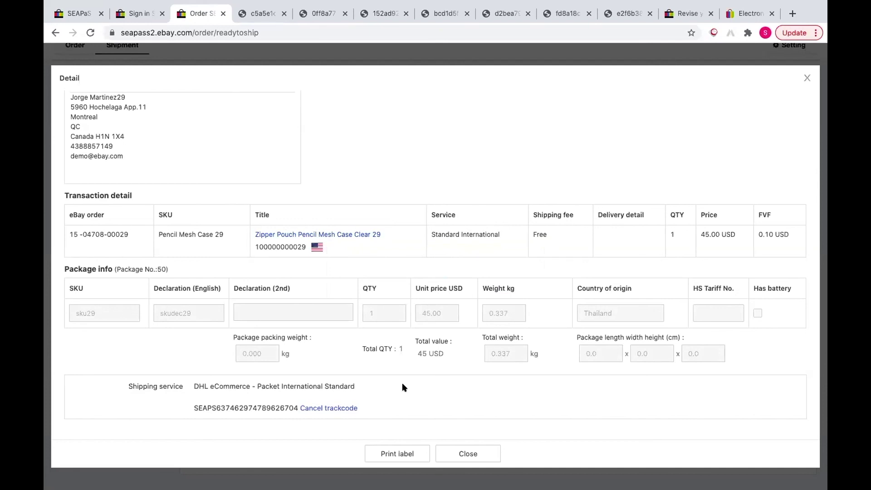
Show the additional addresses in the sku29 package details and review the sender address used for the trackcode.
scroll(262, 200, up, 2)
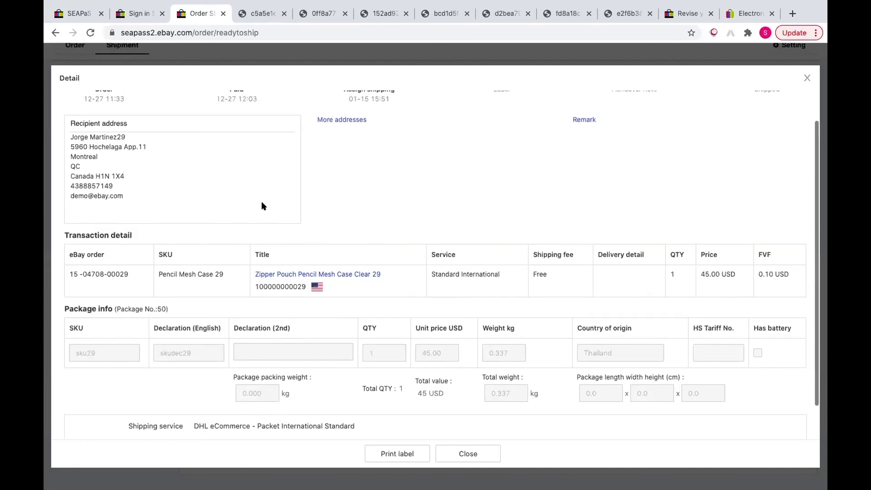
click(344, 156)
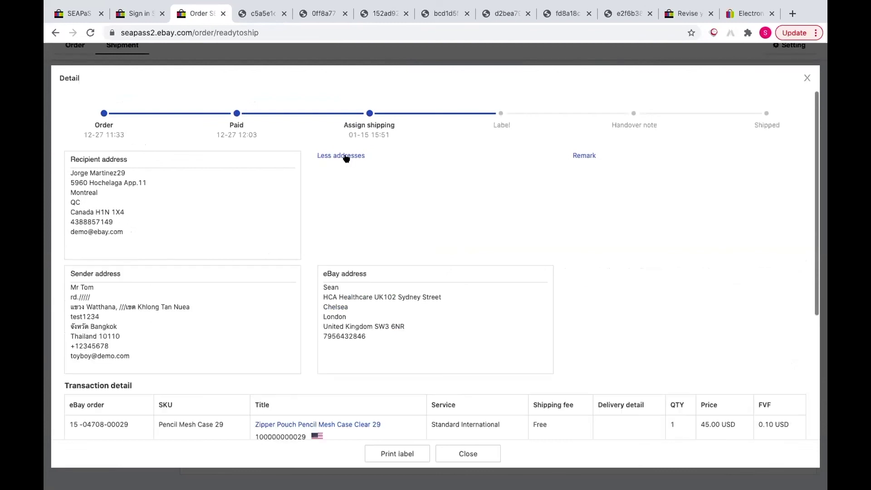
scroll(281, 315, down, 1)
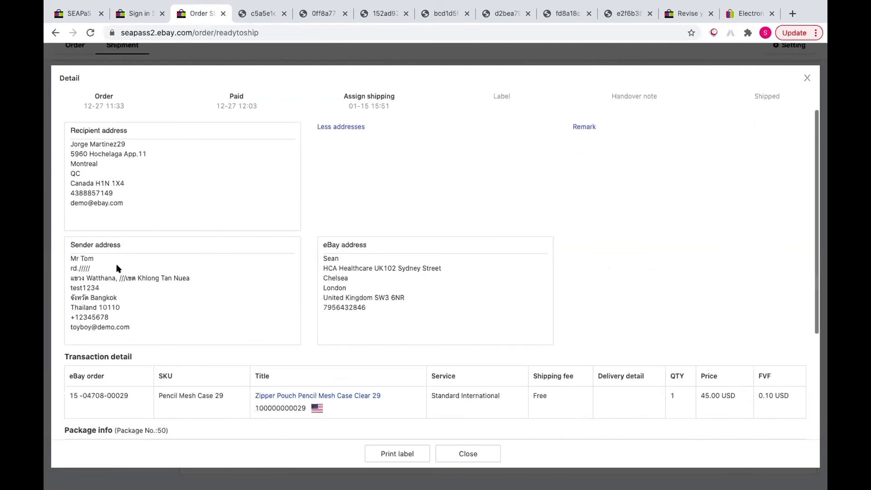